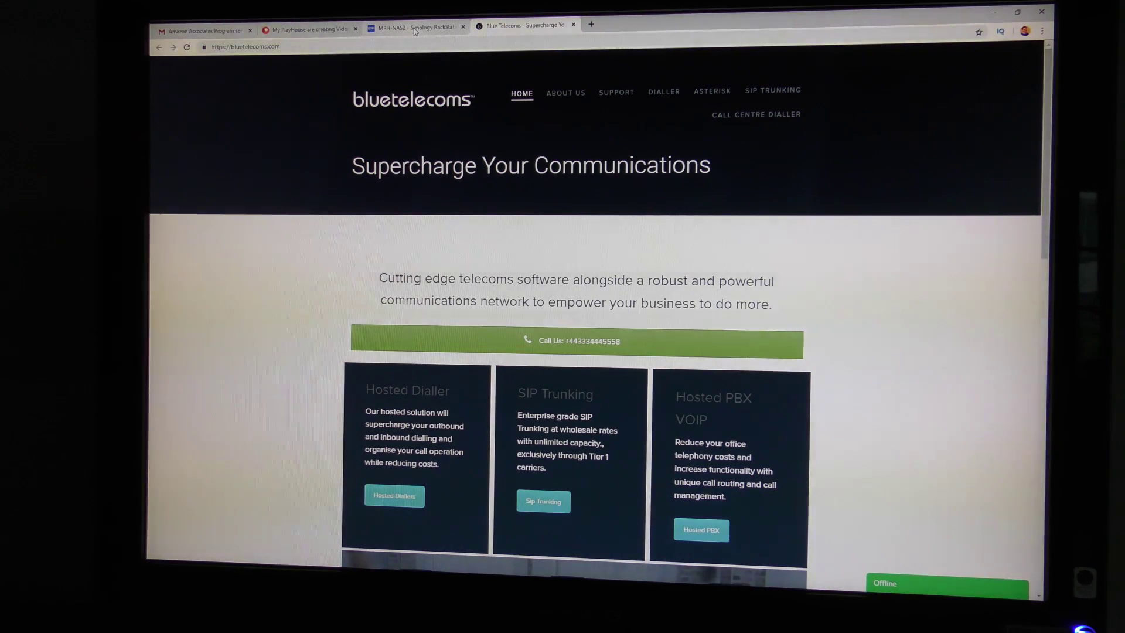
Switch from the Blue Telecoms site to the MPH-NAS2 Synology DSM tab.
left_click(416, 29)
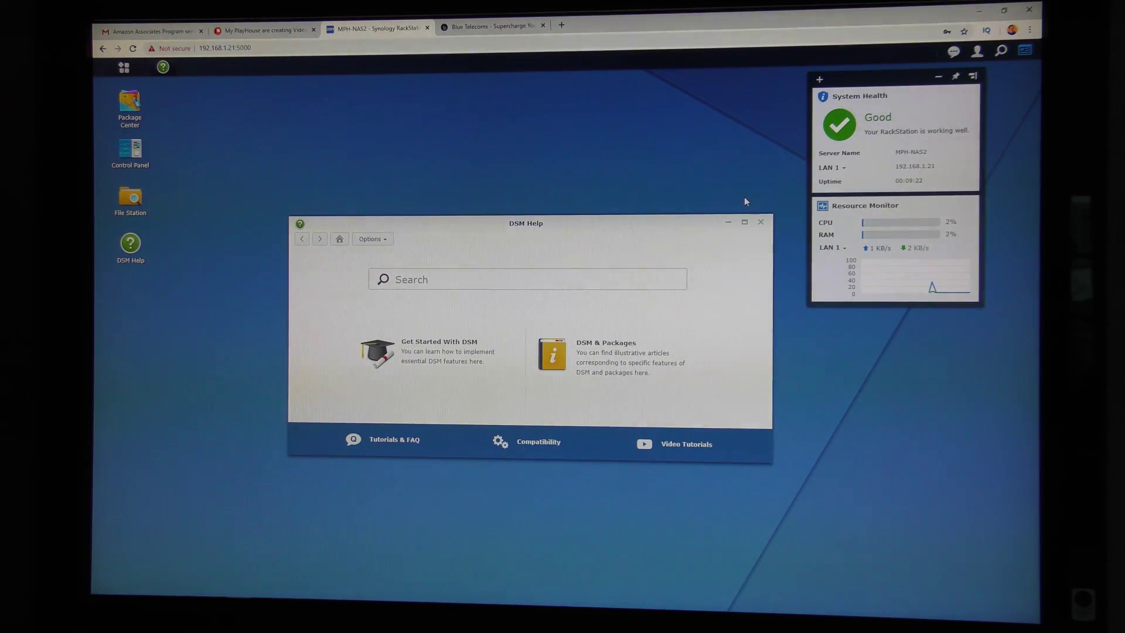
Dismiss DSM Help and view the RS1219+ hardware details in Control Panel's Info Center.
left_click(761, 224)
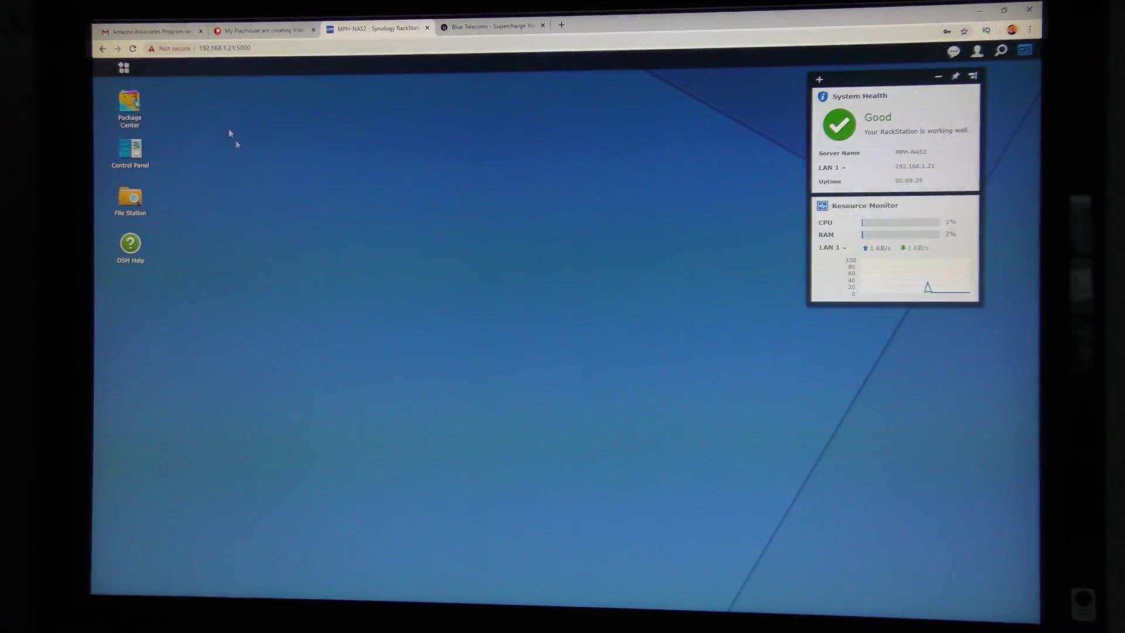
left_click(136, 151)
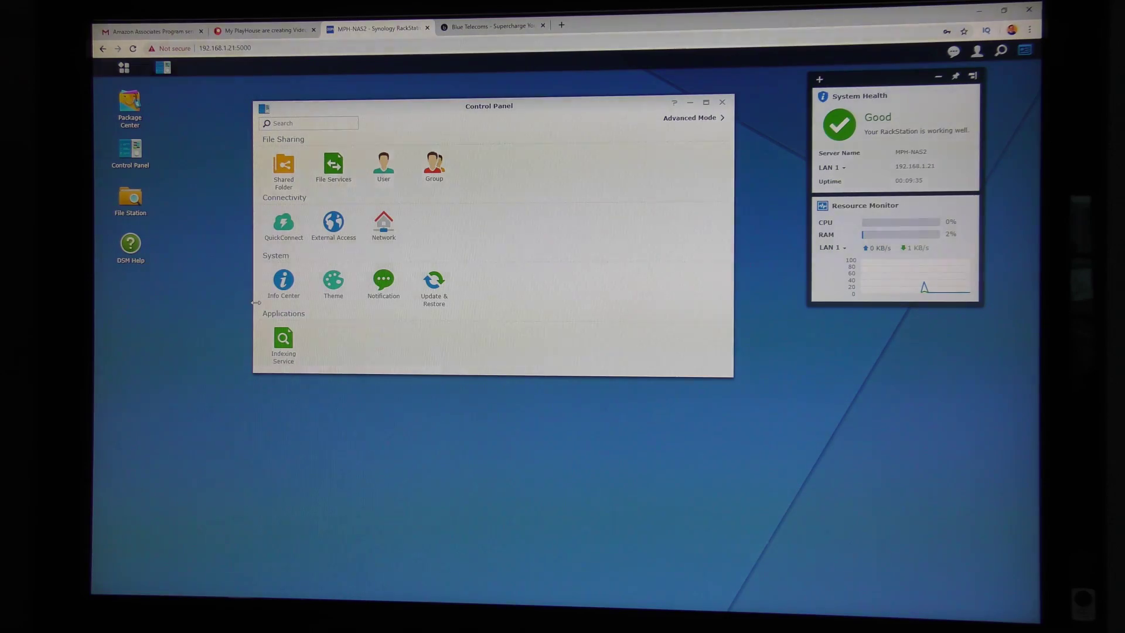
left_click(283, 283)
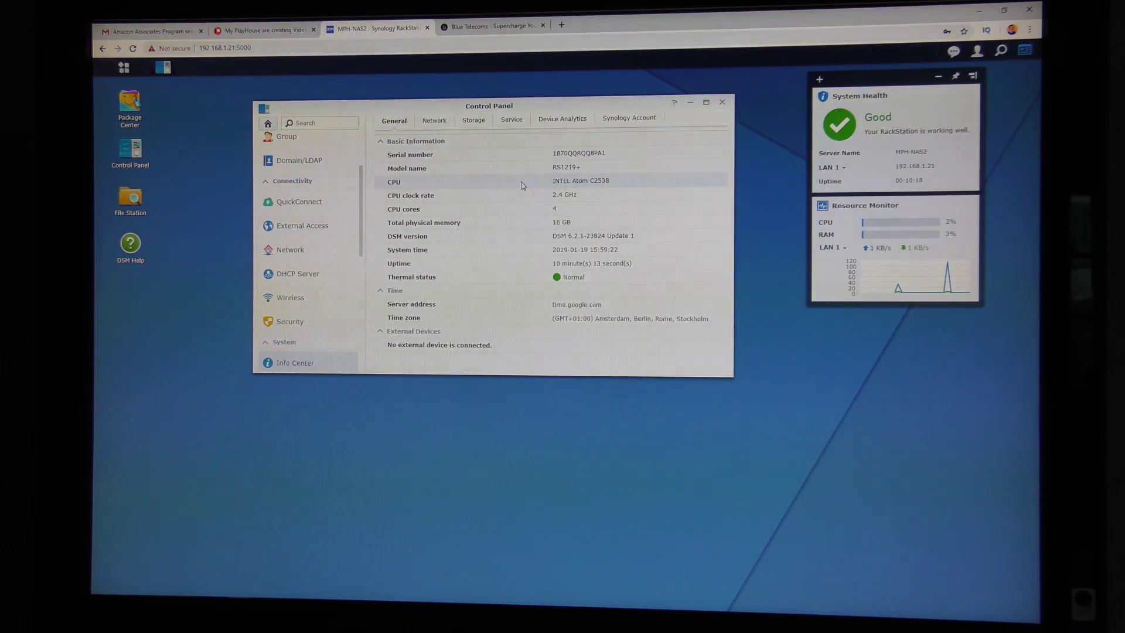
Show the Network Interface list under Control Panel's Network settings.
left_click(290, 248)
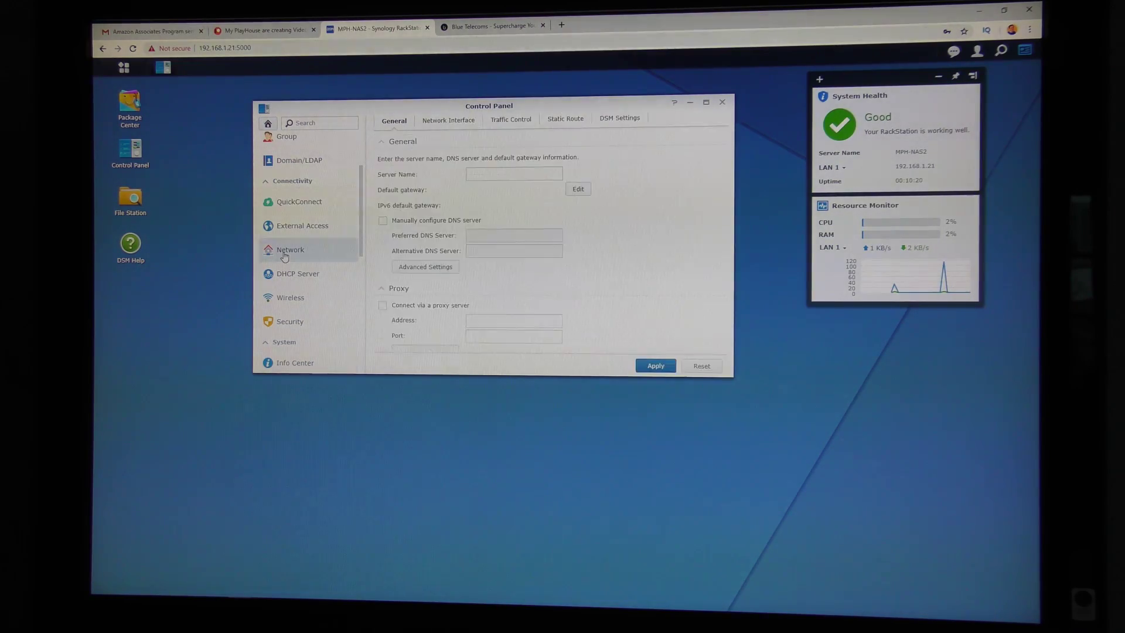
left_click(449, 123)
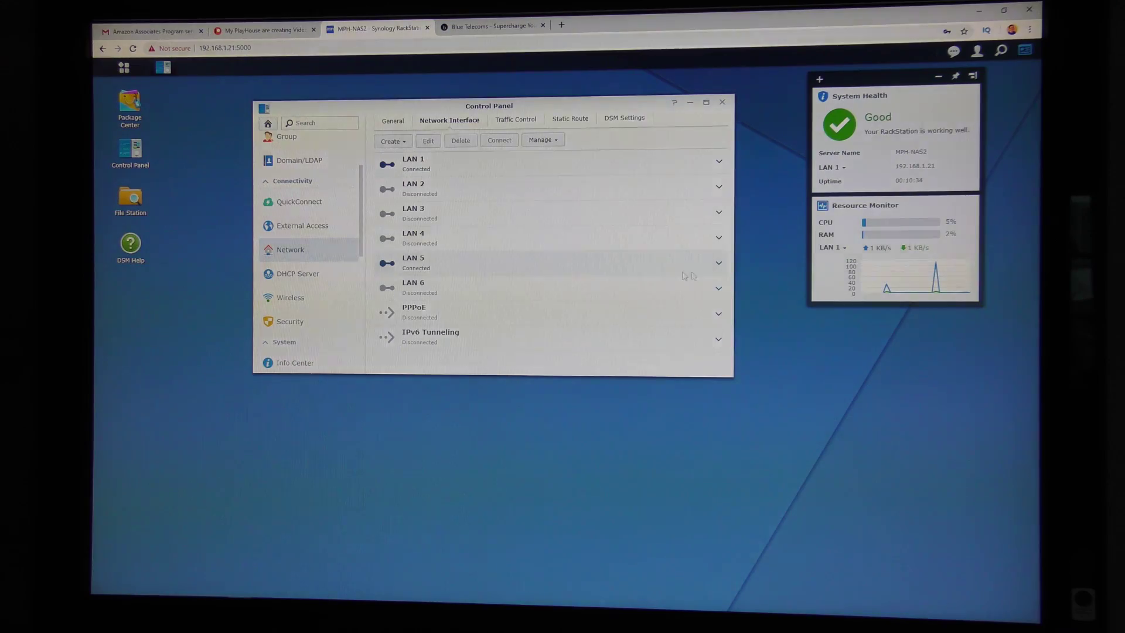
Expand LAN 5 to review its DHCP, 10000 Mbps full-duplex and MTU details.
left_click(715, 264)
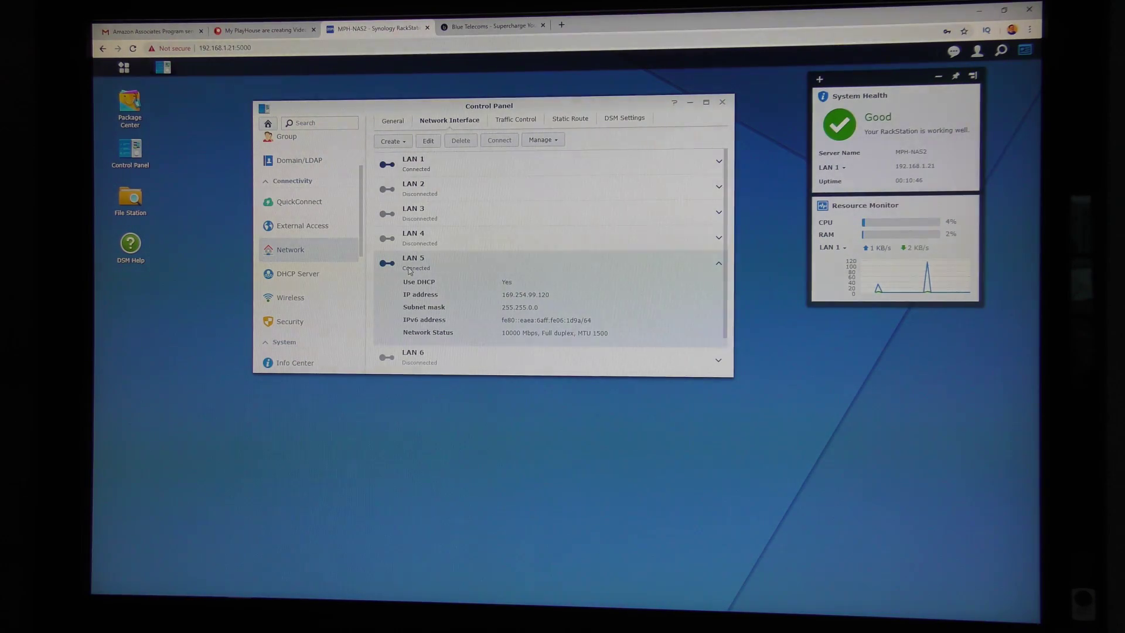
left_click(515, 284)
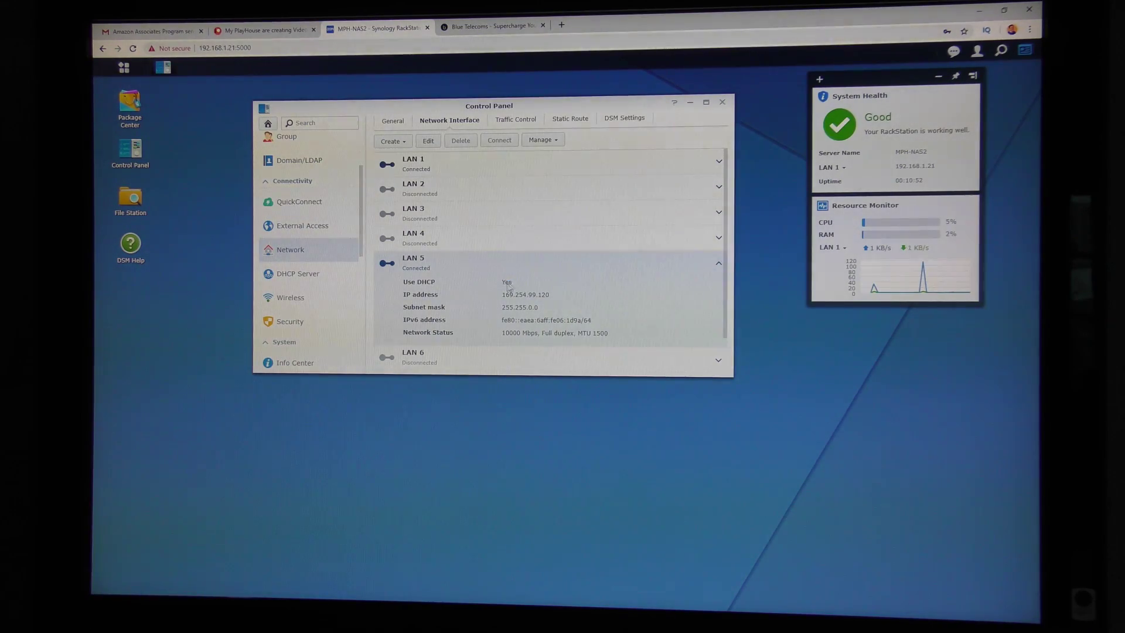
left_click_drag(515, 286, 509, 302)
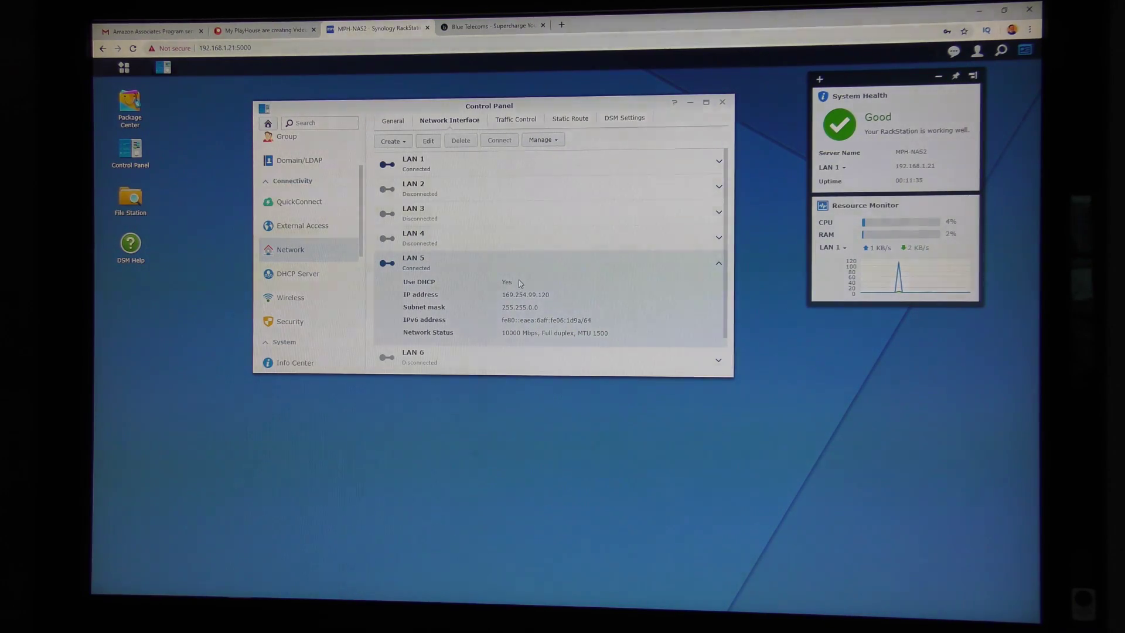
left_click(428, 141)
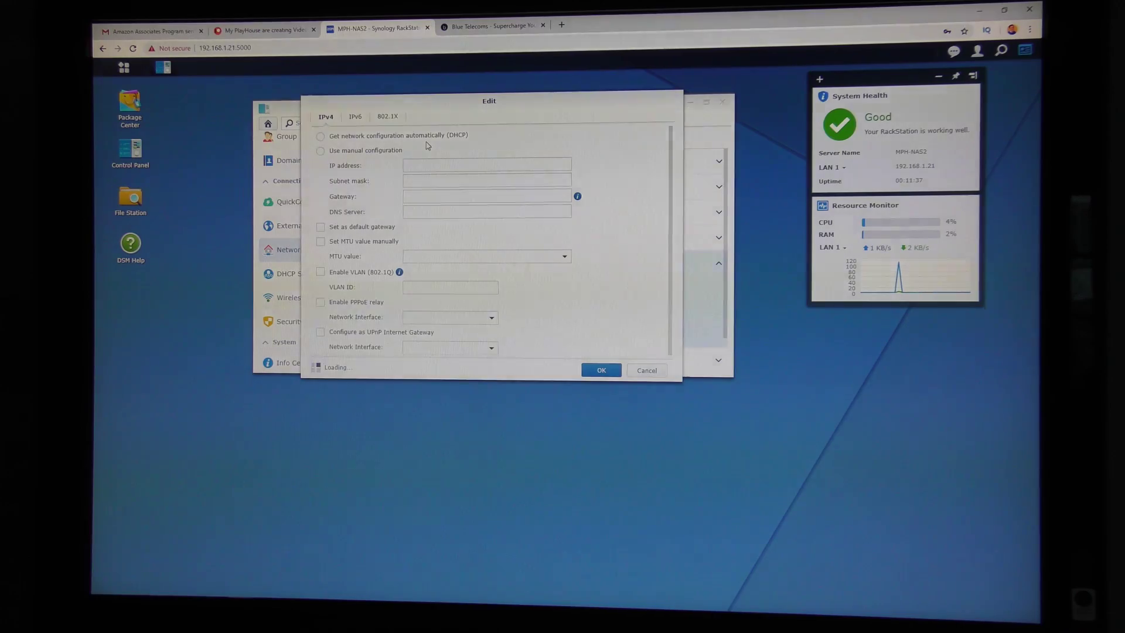
left_click(358, 118)
left_click(448, 137)
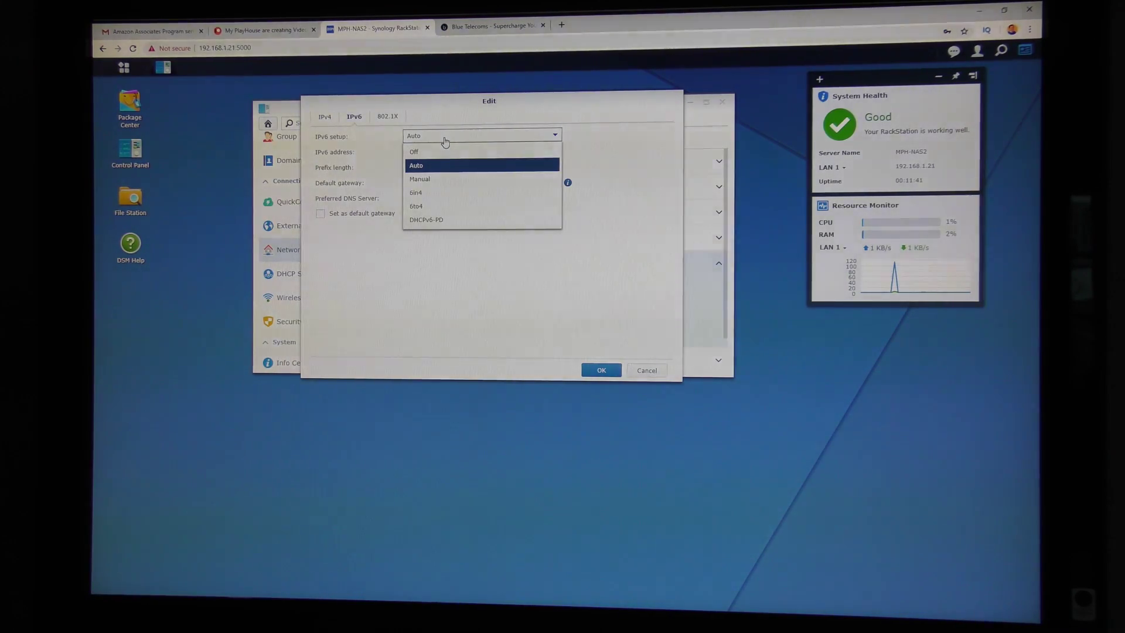
left_click(445, 143)
left_click(325, 116)
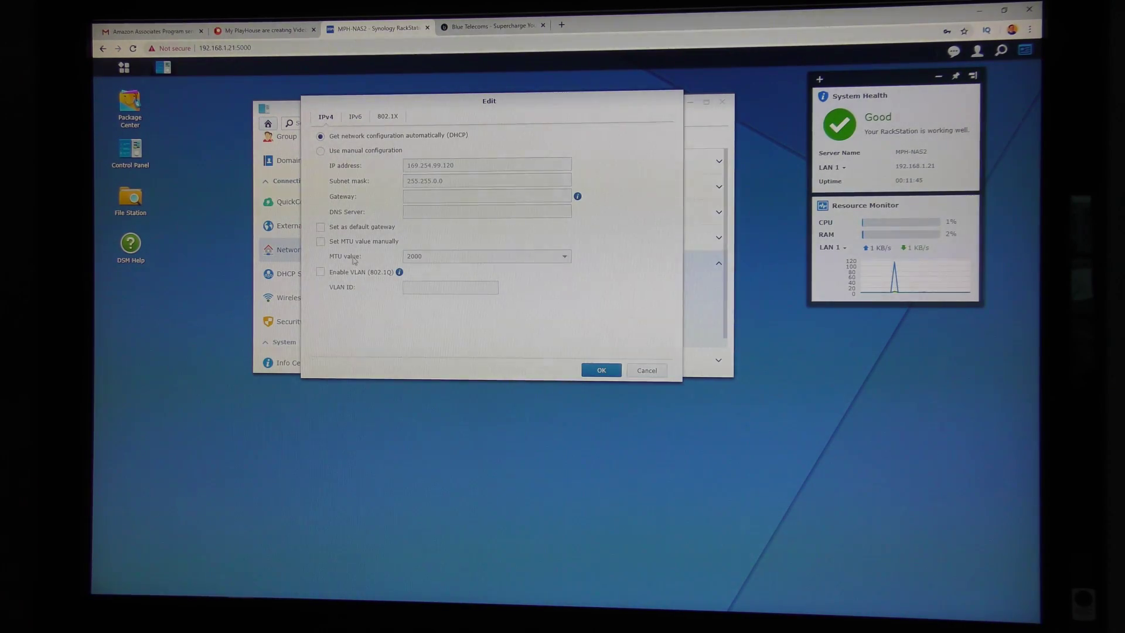
left_click(321, 242)
left_click(565, 257)
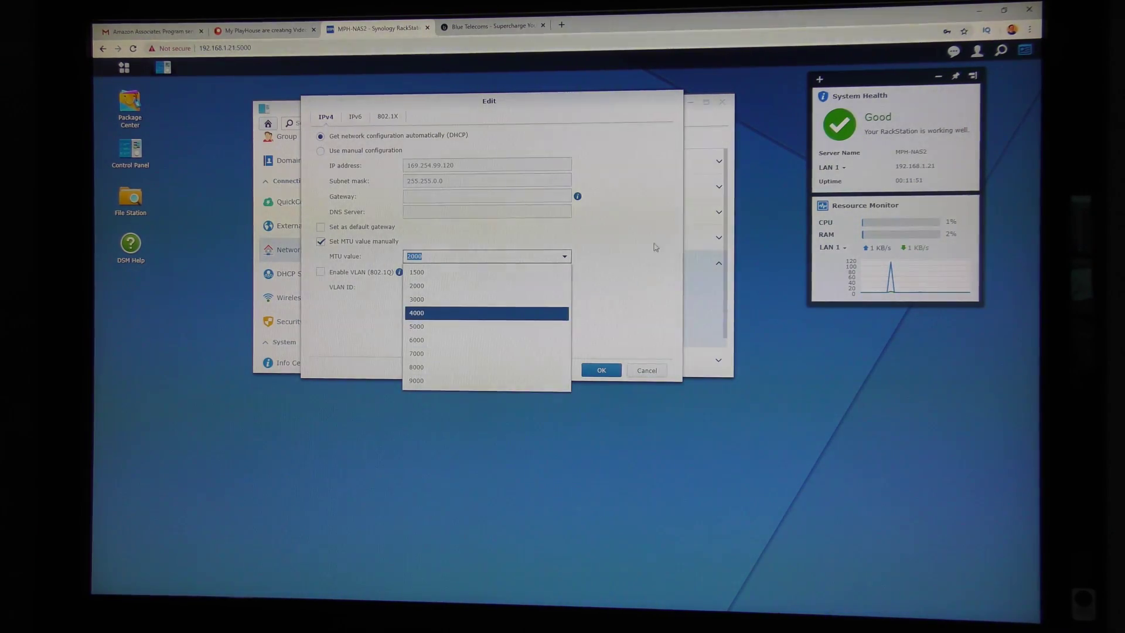
left_click(631, 247)
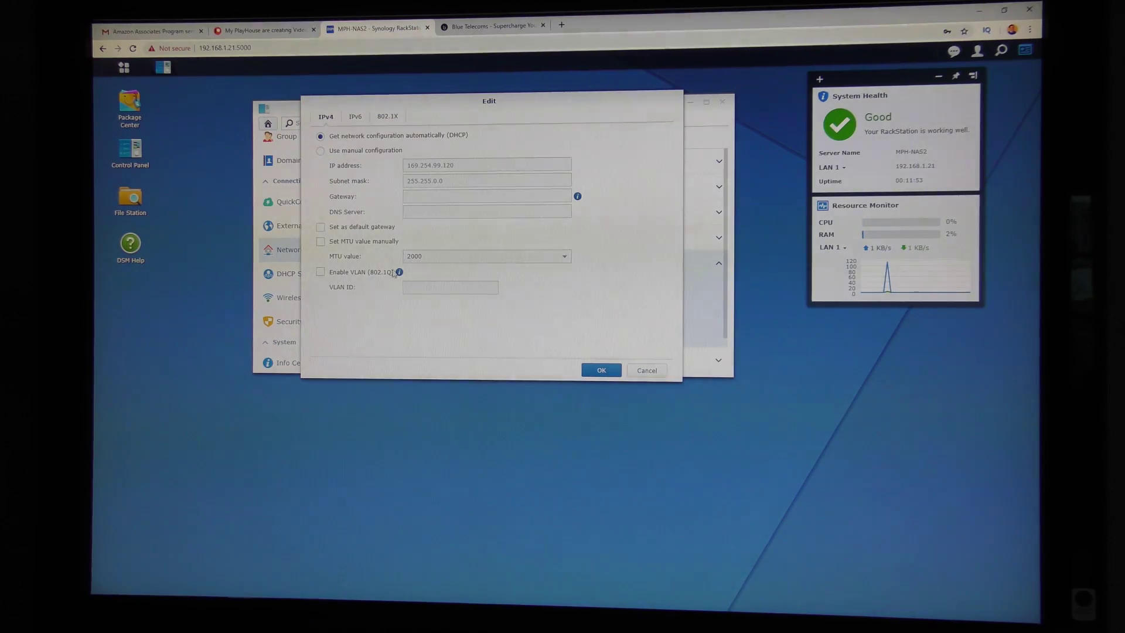